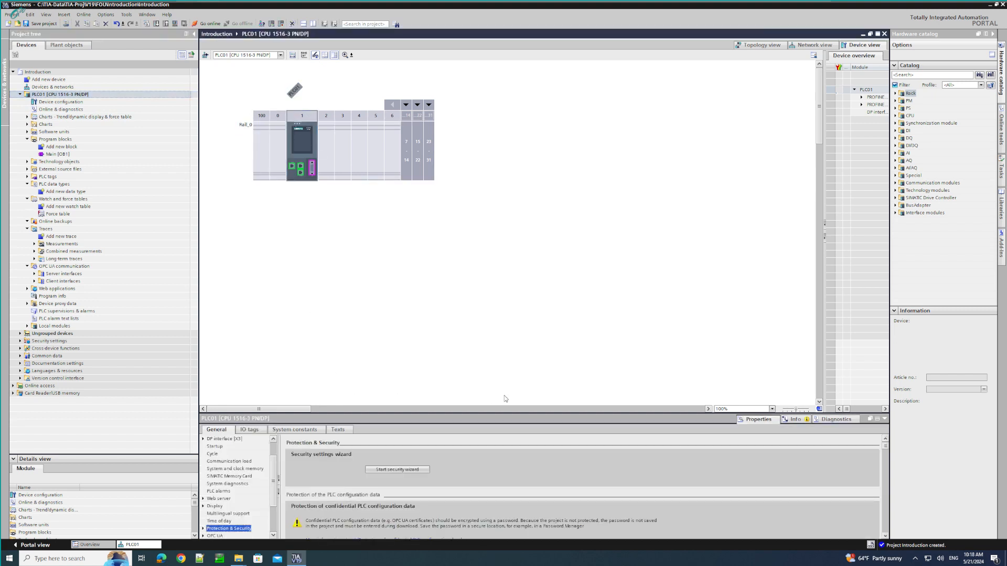
# - Enlarge the properties area and examine PLC01's PROFINET interface [X1] settings, both from the CPU and from its interface port
pyautogui.moveTo(512, 415); pyautogui.dragTo(483, 273)
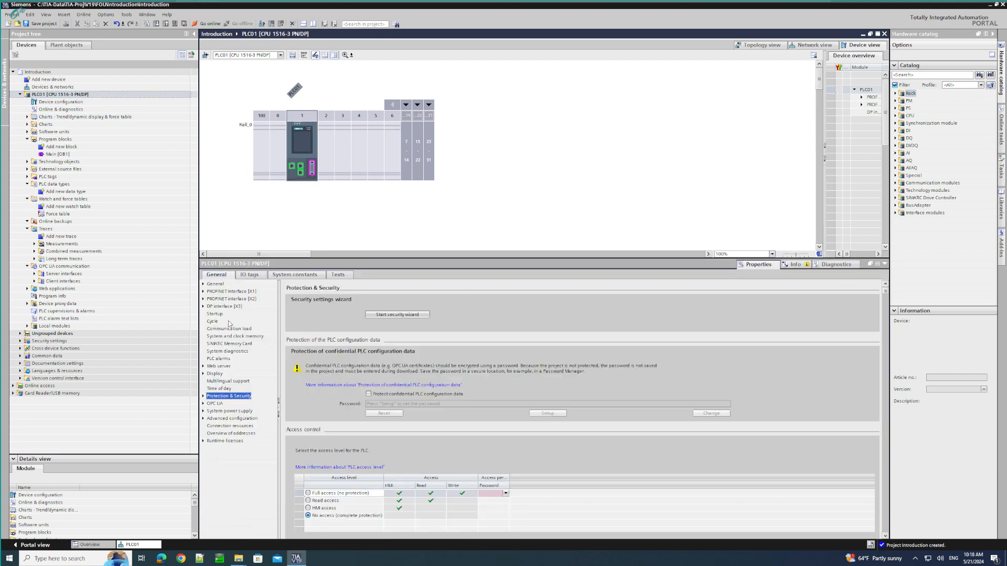
pyautogui.click(230, 291)
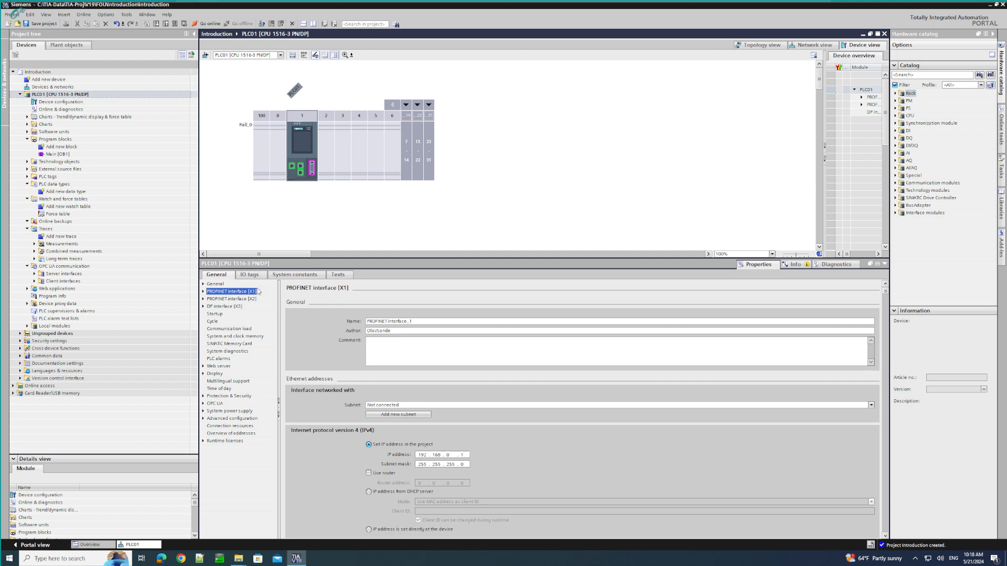
pyautogui.click(302, 172)
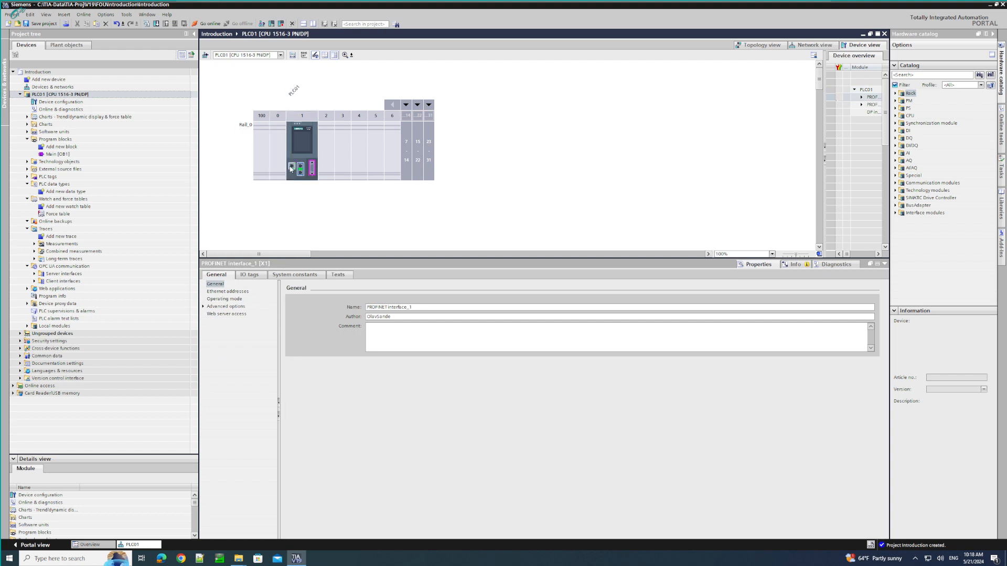
pyautogui.click(761, 269)
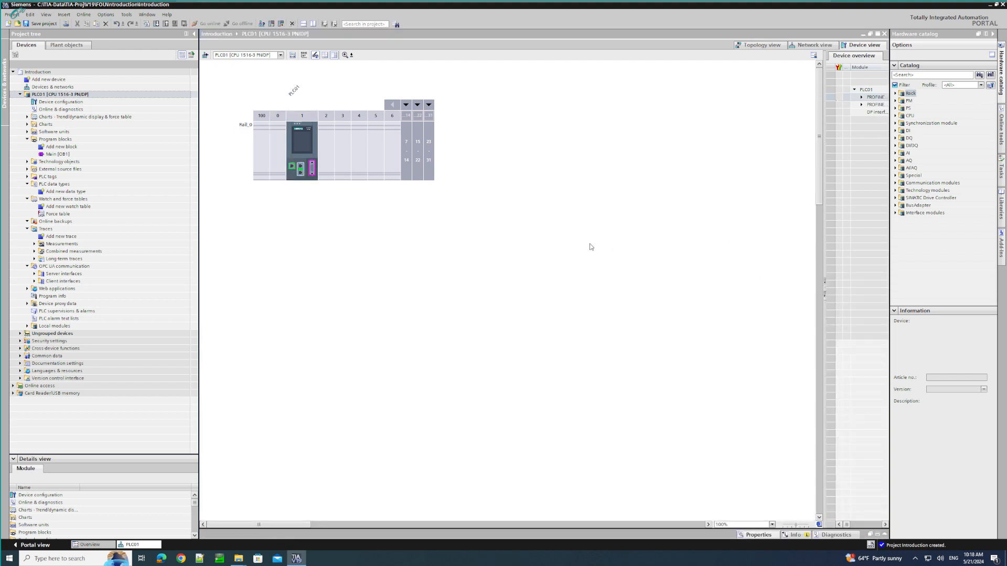
pyautogui.click(758, 535)
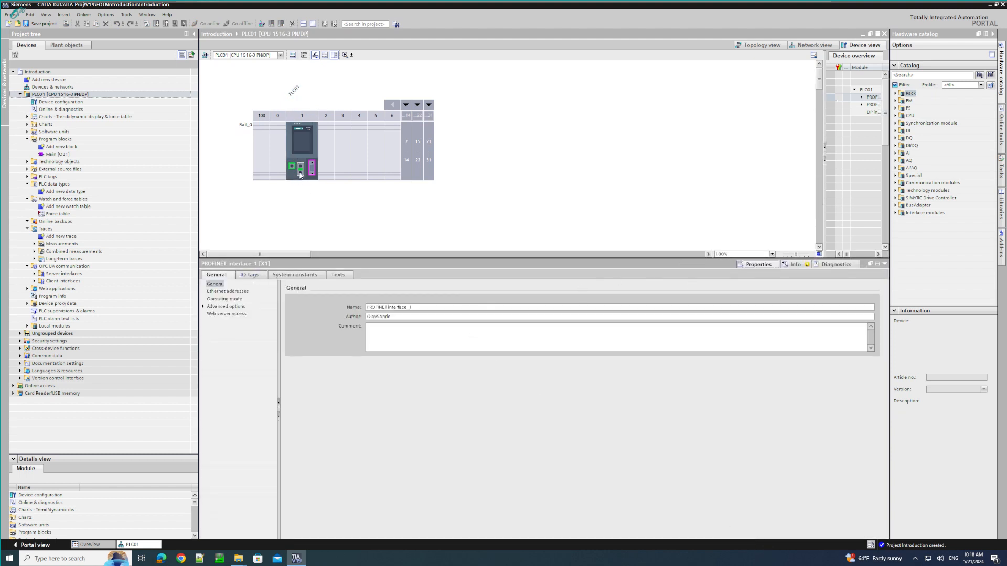
pyautogui.click(304, 155)
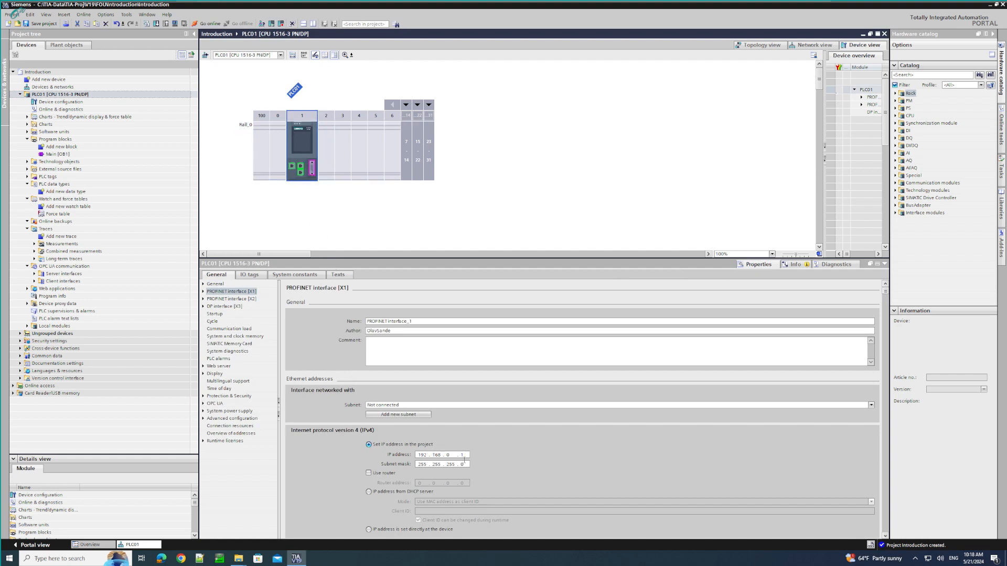
pyautogui.click(416, 322)
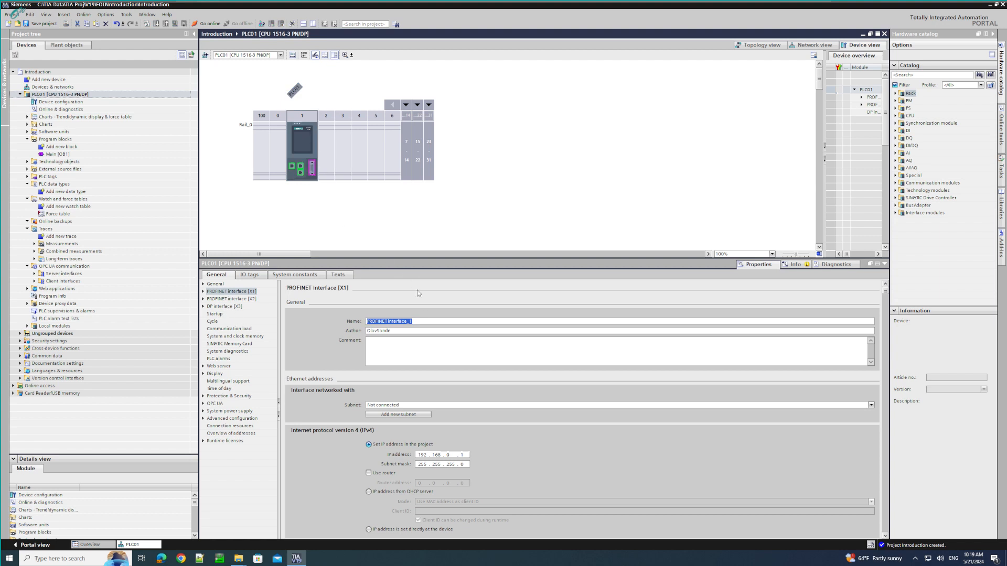
# - Review PLC01's startup, cycle, communication load, system and clock memory, and SIMATIC Memory Card settings
pyautogui.click(215, 314)
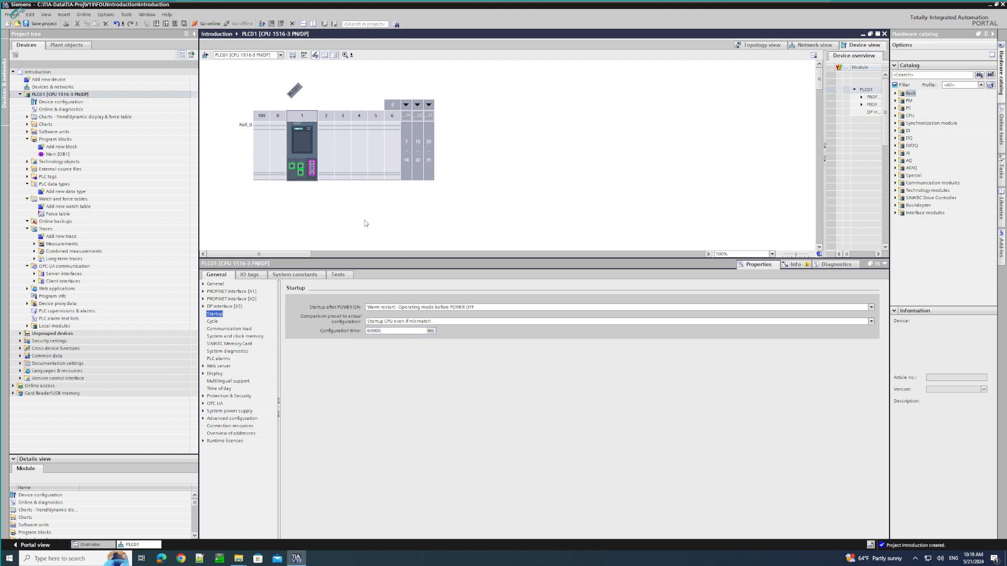
pyautogui.click(213, 322)
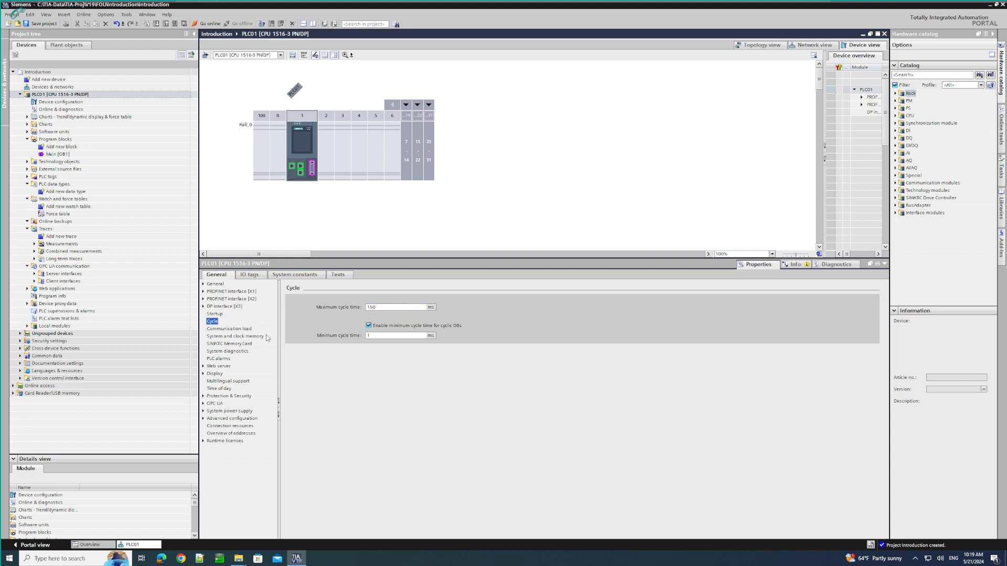
pyautogui.click(234, 329)
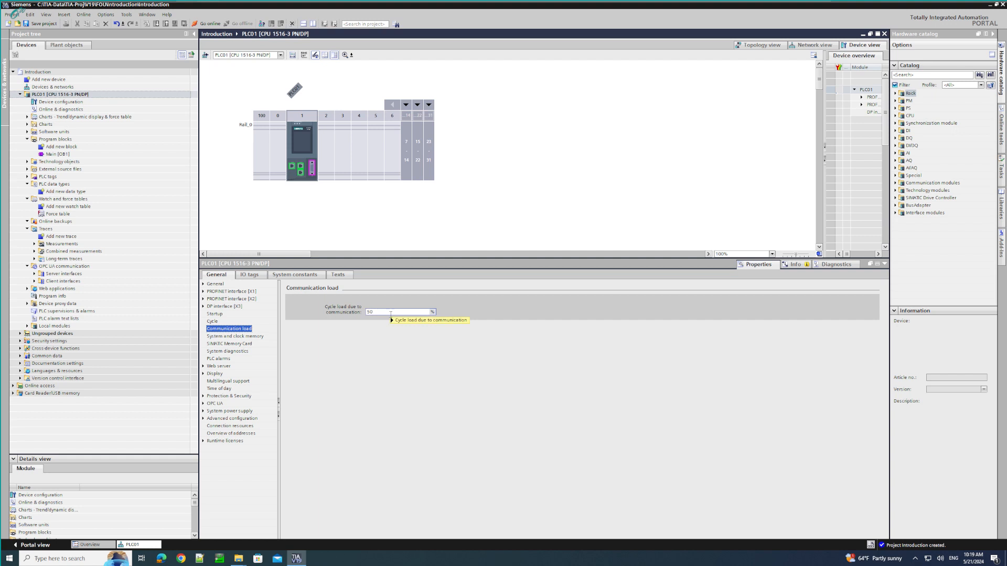
pyautogui.moveTo(391, 314)
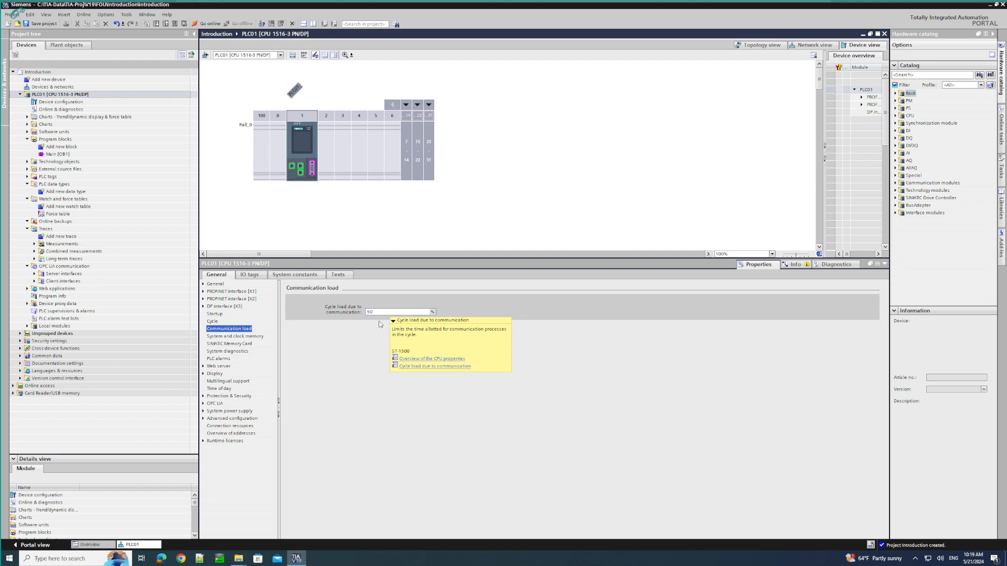
pyautogui.click(225, 337)
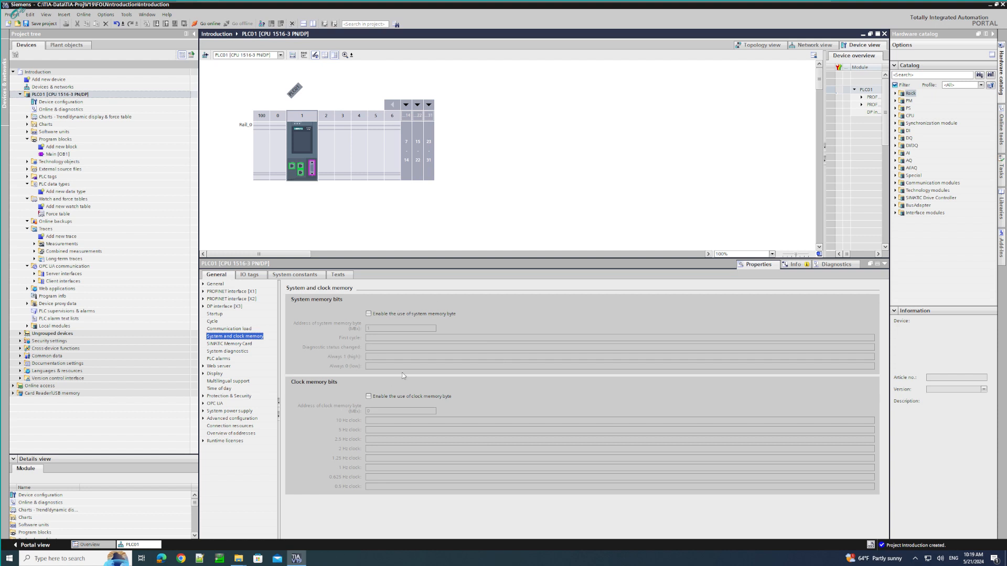
pyautogui.click(227, 344)
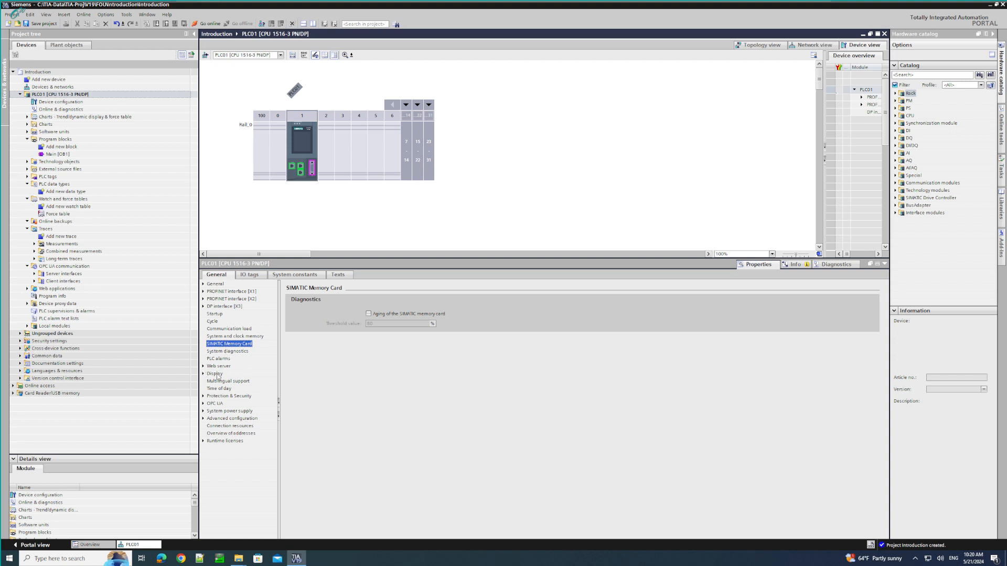
# - Review PLC01's display settings and the general OPC UA settings
pyautogui.click(203, 373)
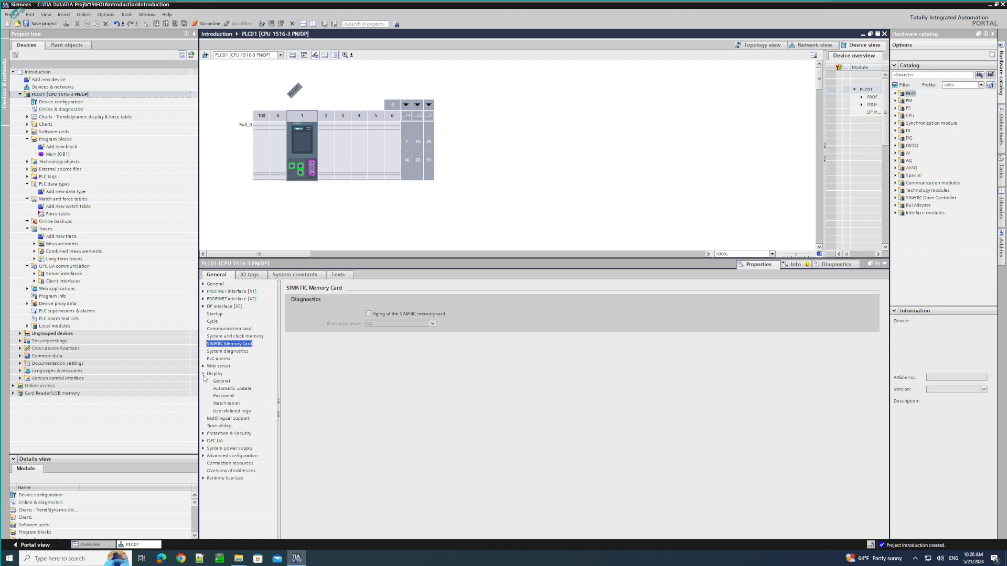
pyautogui.click(216, 374)
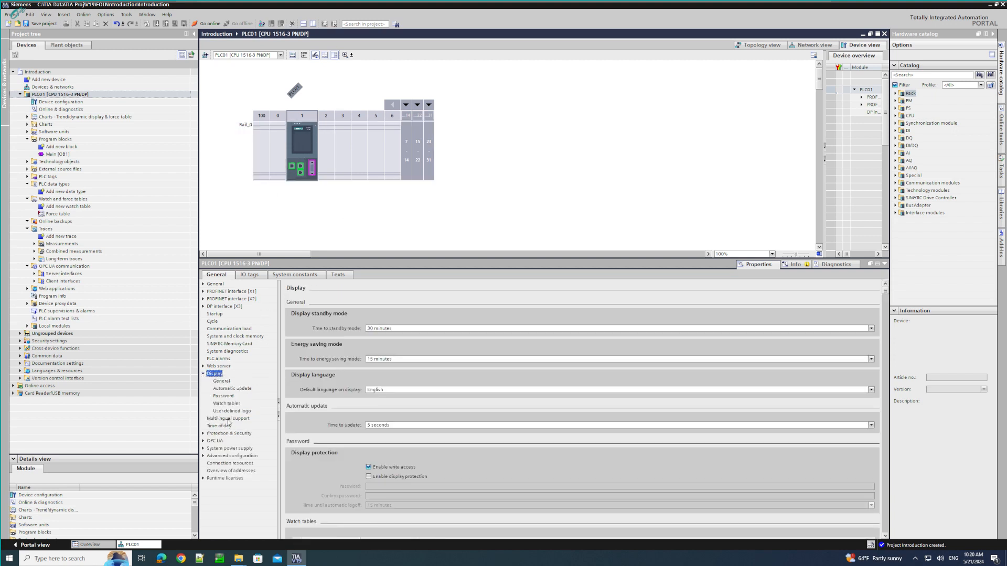
pyautogui.click(203, 441)
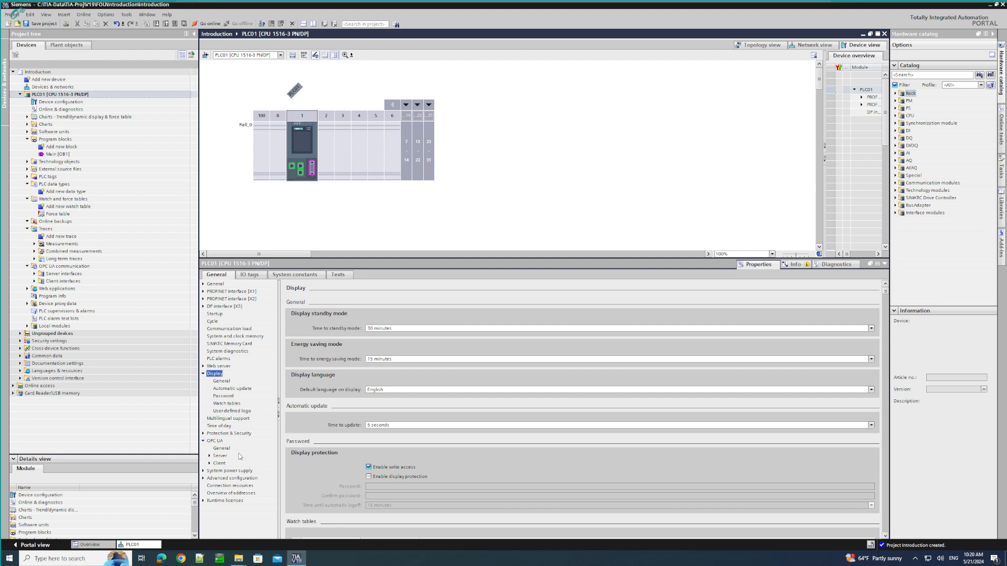
pyautogui.click(213, 441)
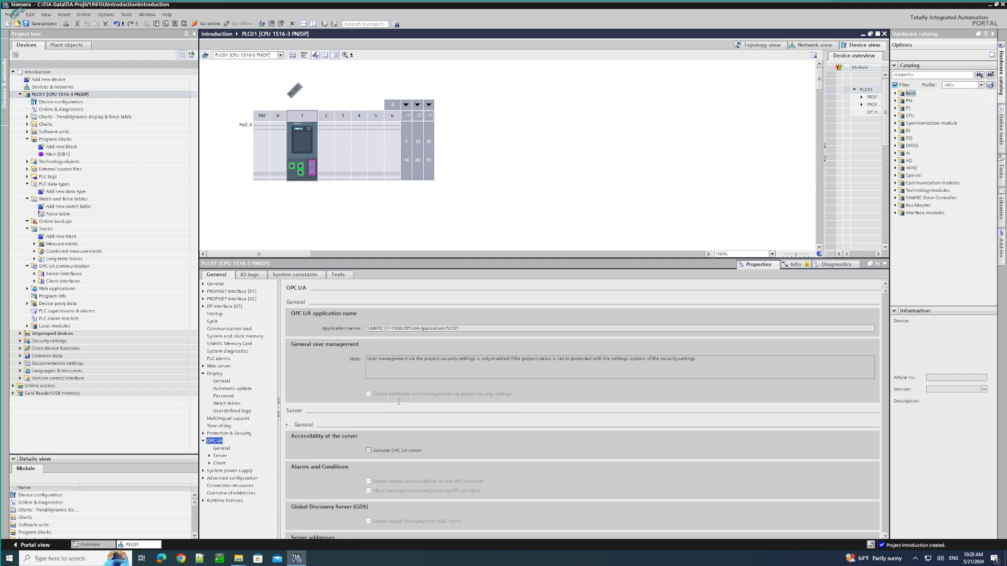
pyautogui.click(223, 449)
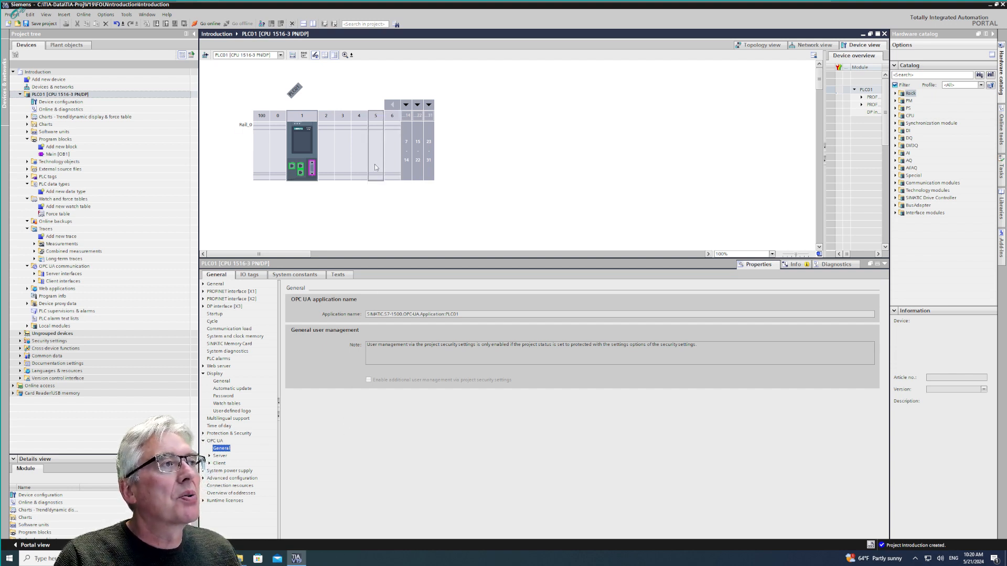
# - Close and reopen PLC01's device configuration, and give the device view slightly more height
pyautogui.click(68, 103)
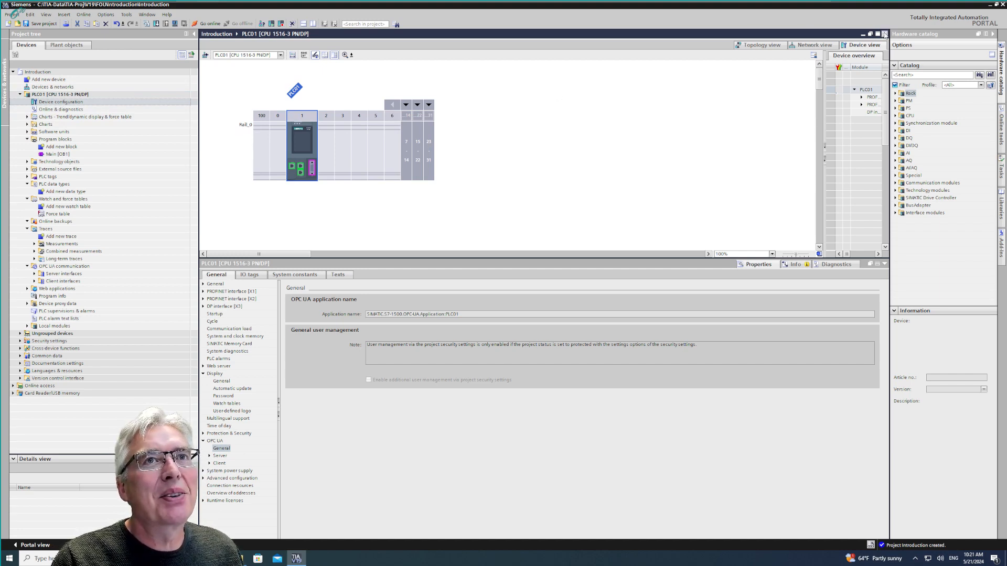
pyautogui.click(884, 33)
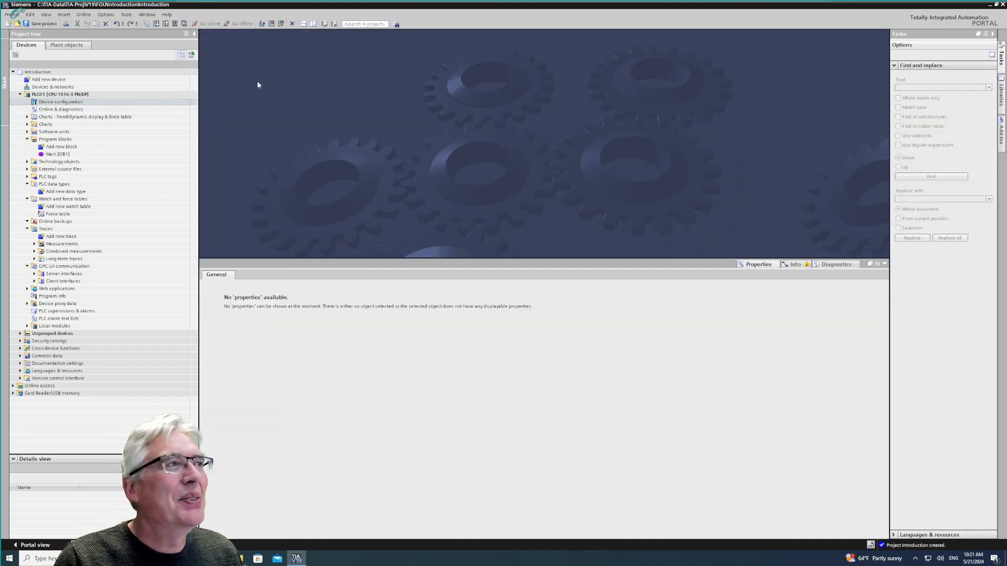
pyautogui.doubleClick(59, 103)
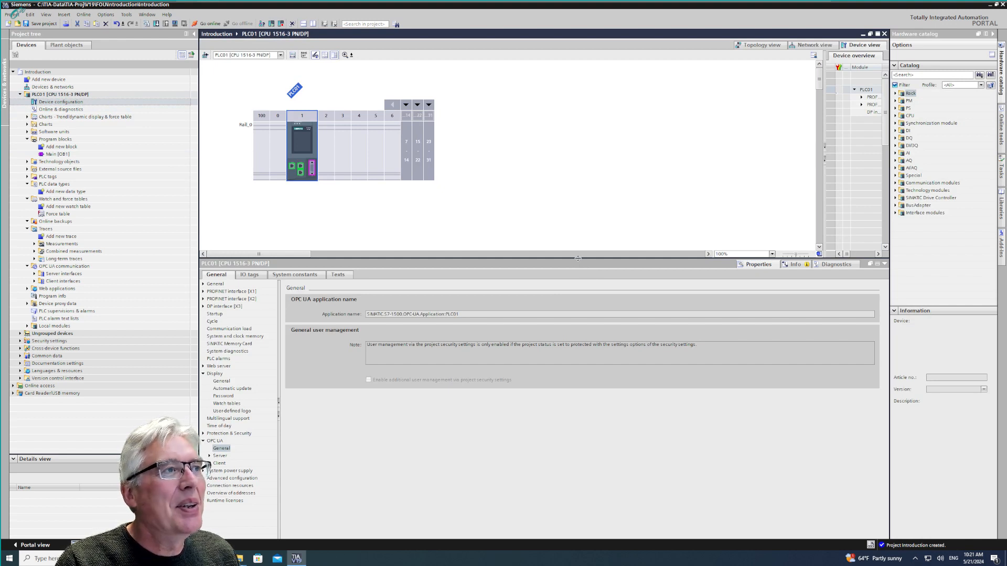
pyautogui.moveTo(577, 258); pyautogui.dragTo(577, 273)
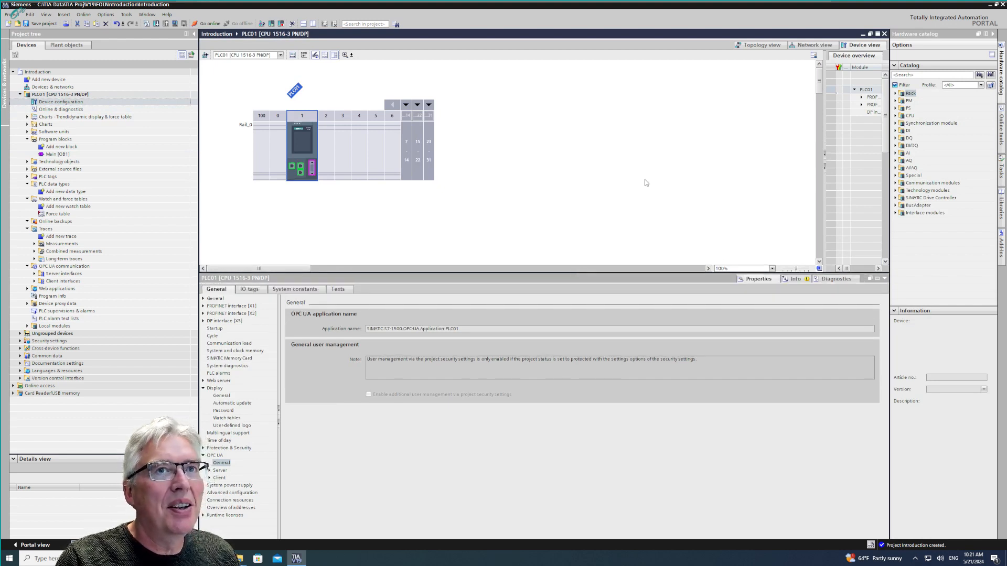
# - Add the analog input module AI 8xU/I/R/RTD/TC HF, 6ES7 531-7PF00-0AB0, to slot 2 of the rack
pyautogui.click(896, 154)
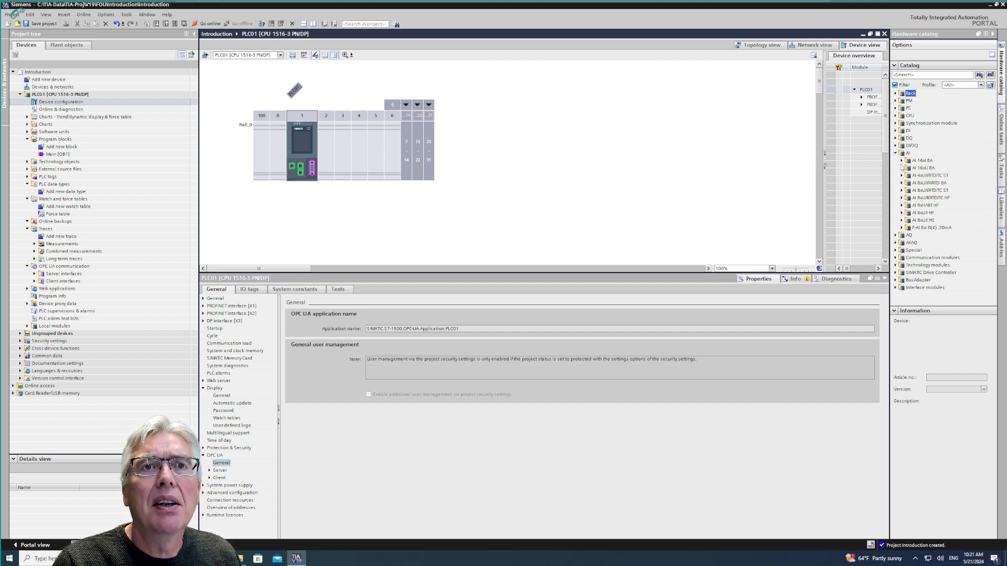
pyautogui.click(902, 199)
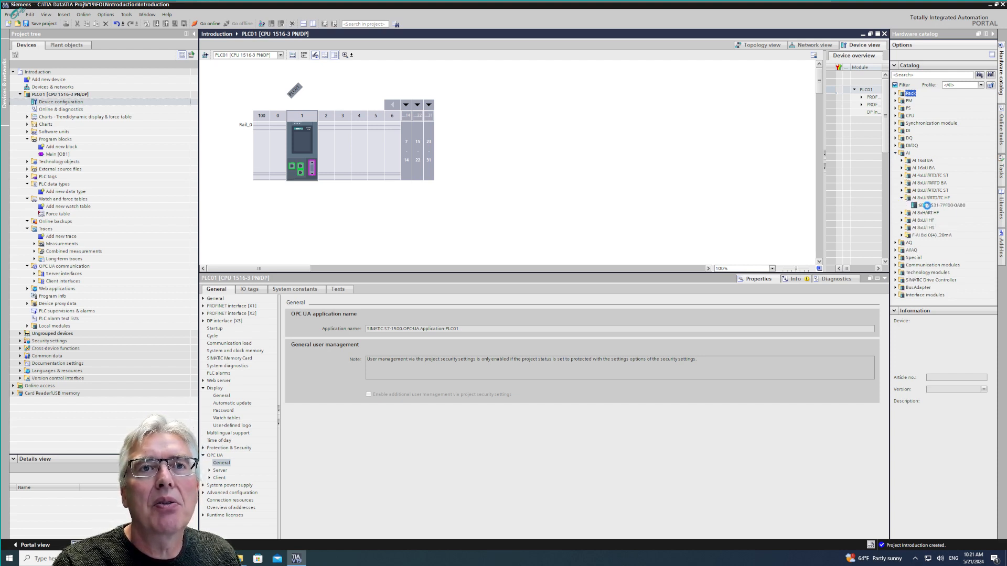
pyautogui.click(934, 206)
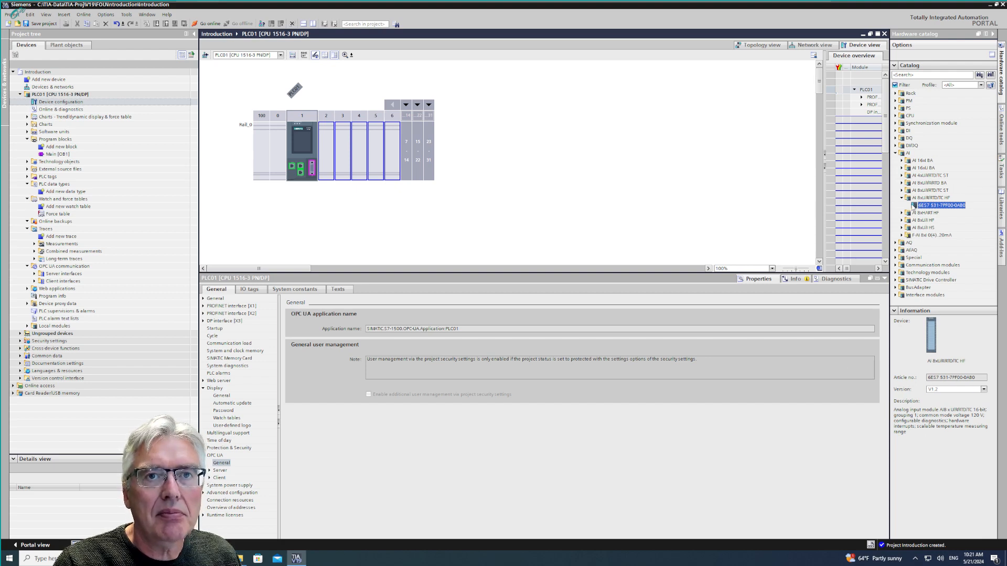
pyautogui.moveTo(928, 206); pyautogui.dragTo(328, 159)
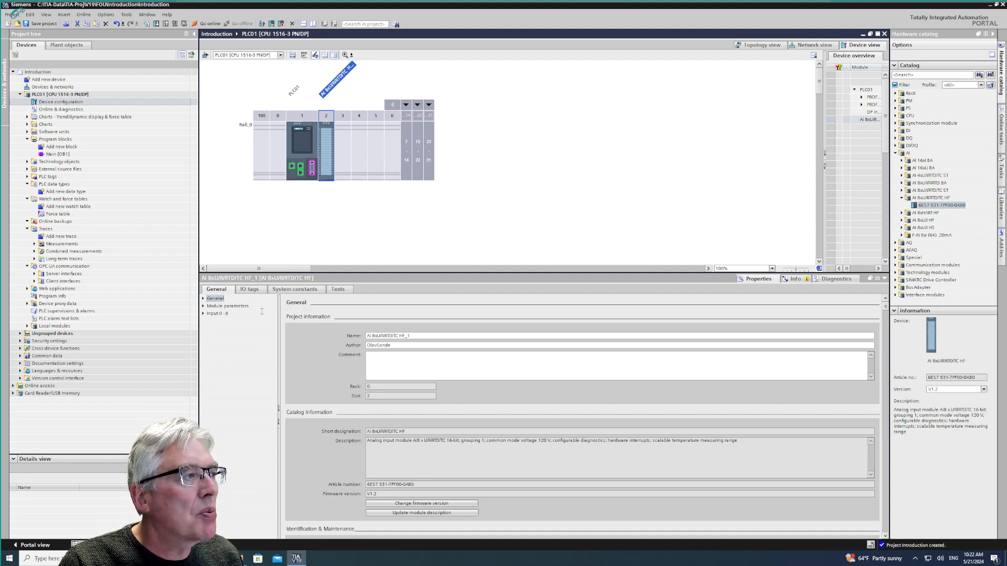
# - Set the parameter settings of the analog input module's Channel 0 to Manual and view the available measurement types
pyautogui.click(203, 314)
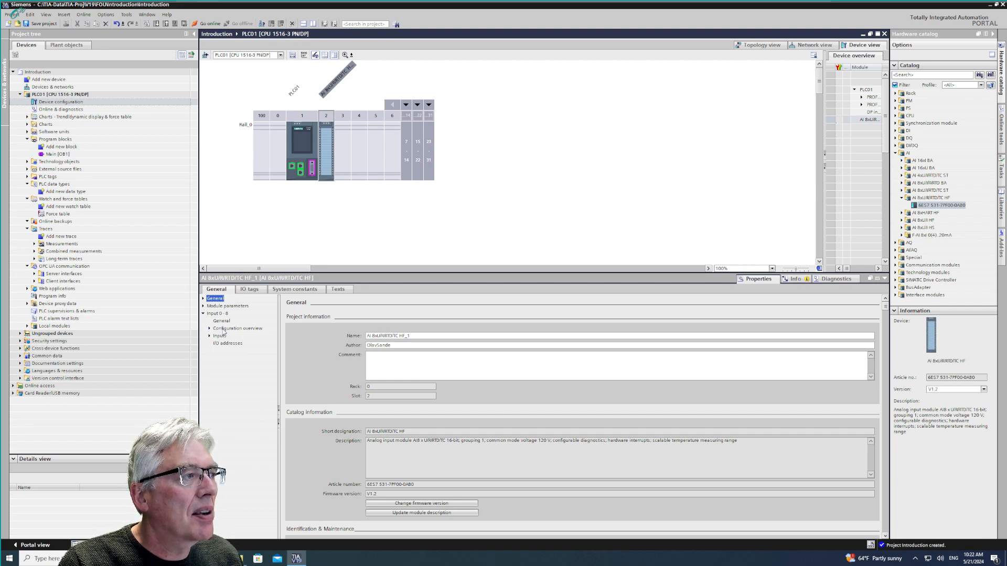
pyautogui.click(210, 337)
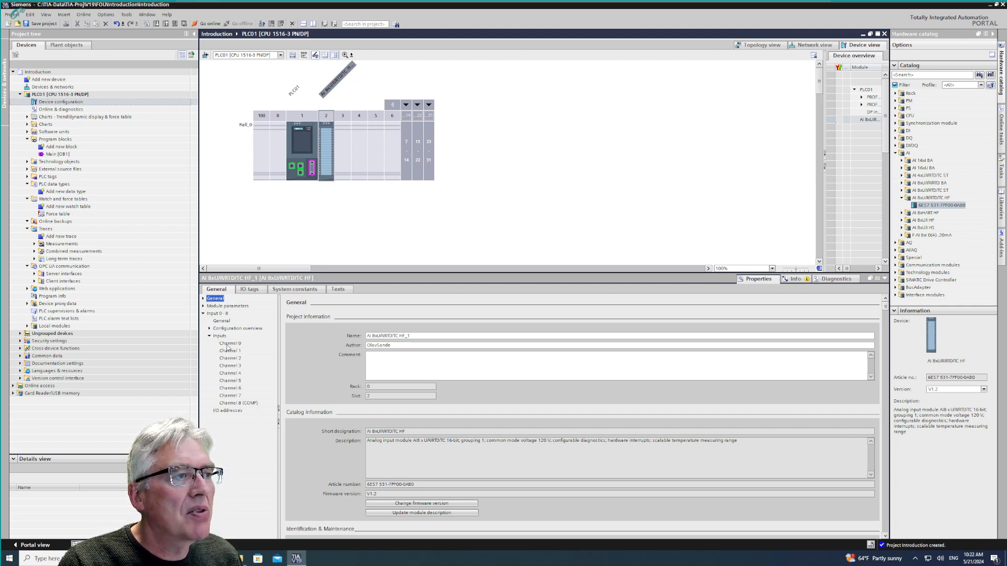
pyautogui.click(229, 345)
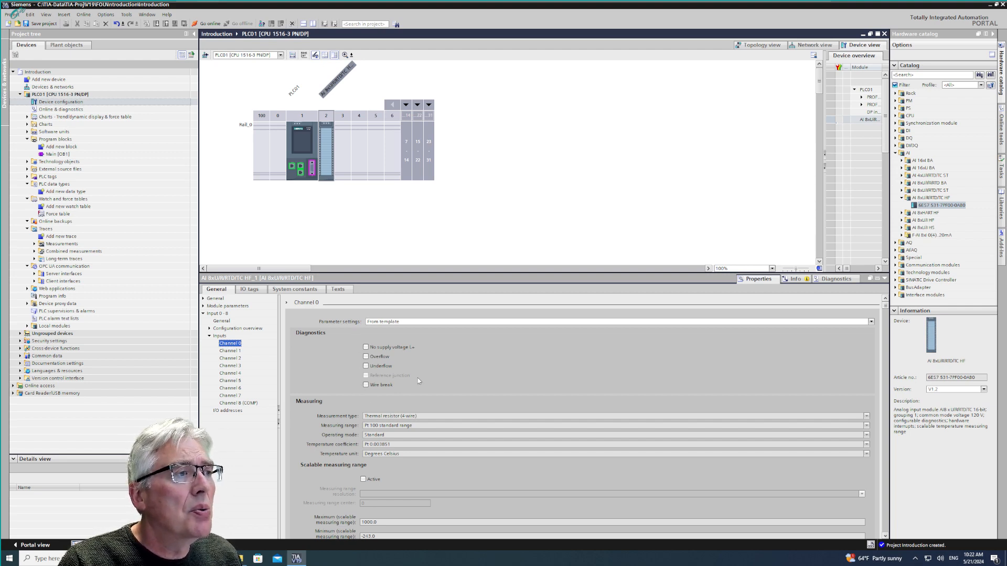
pyautogui.click(871, 322)
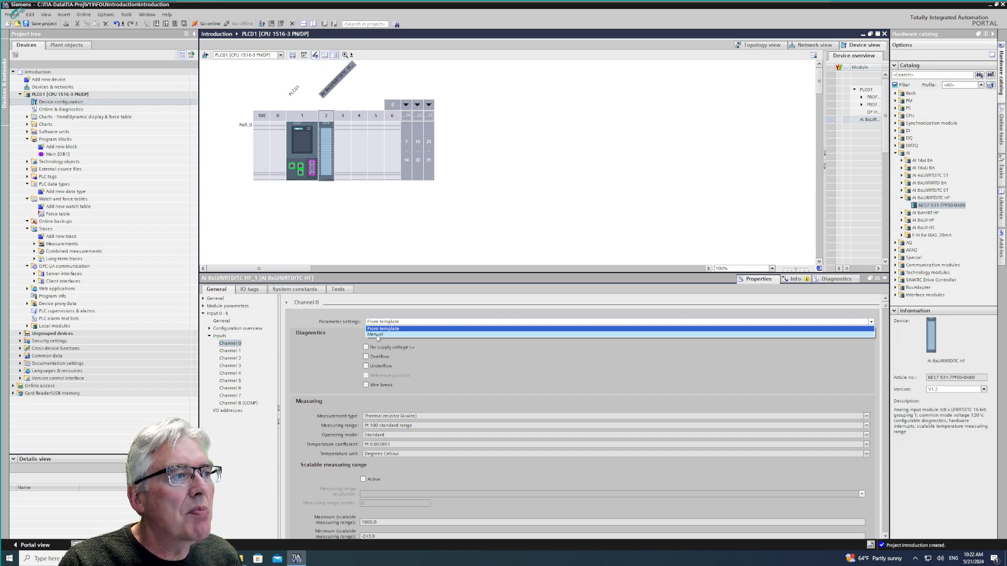
pyautogui.click(407, 334)
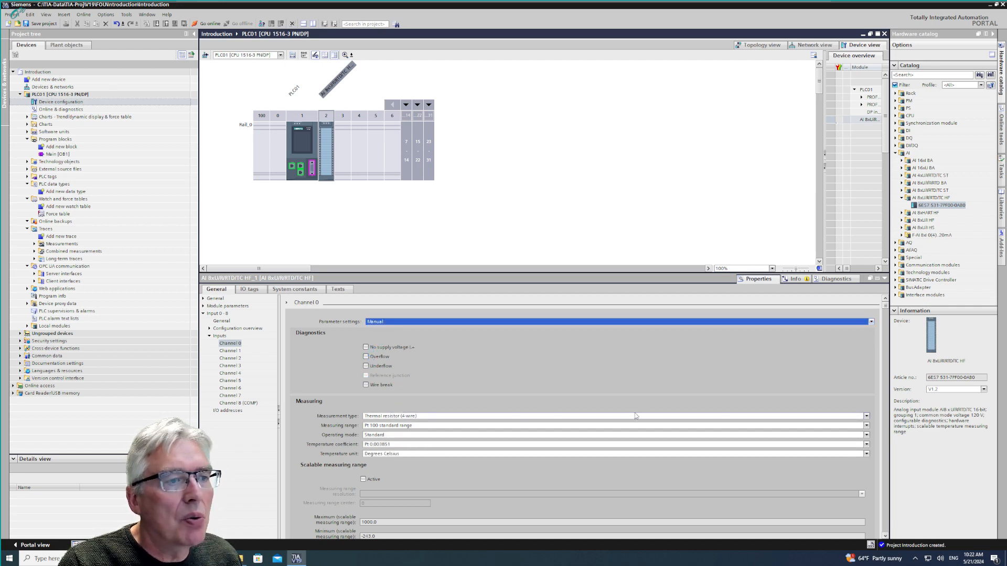
pyautogui.click(866, 416)
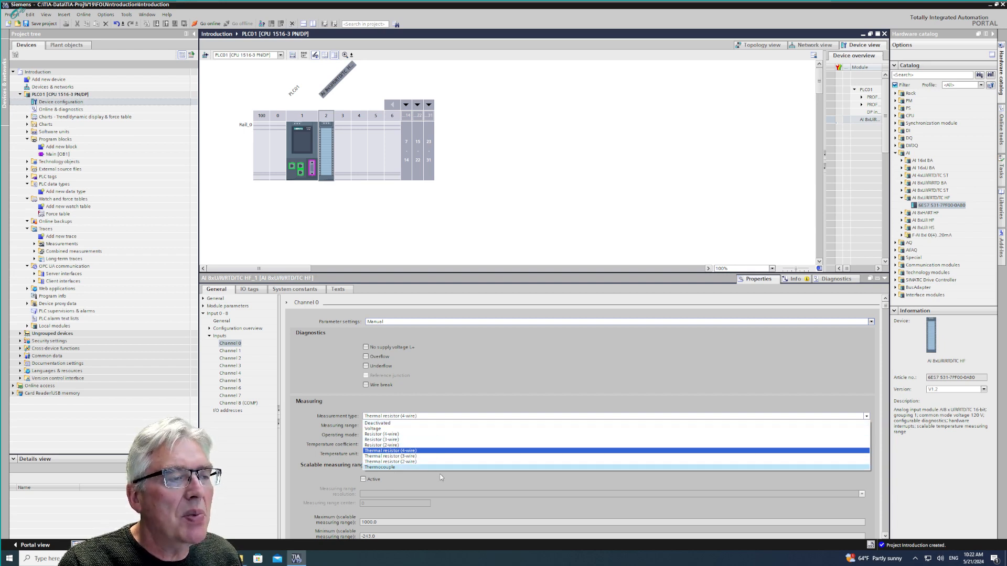
pyautogui.click(450, 355)
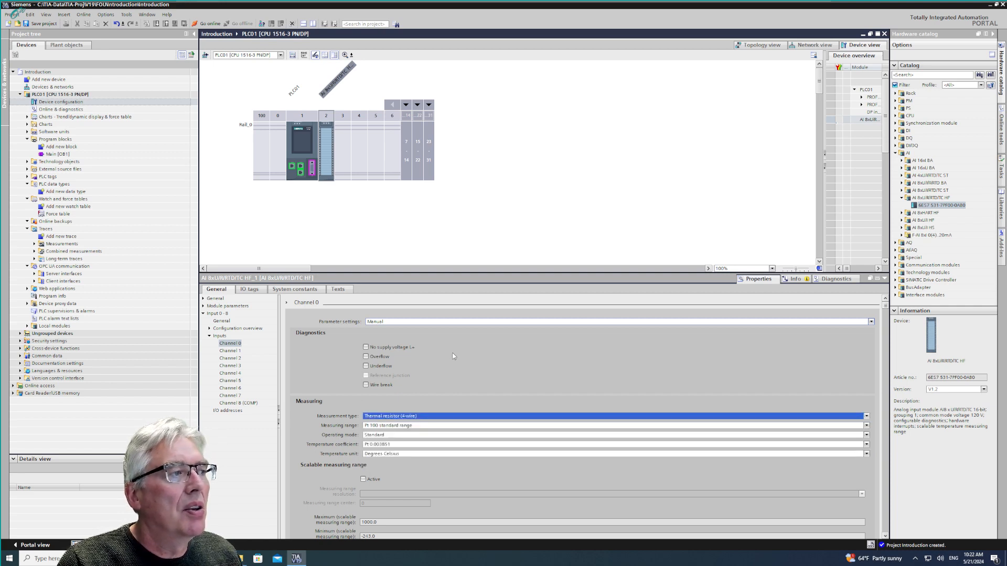
# - Review the analog input module's general input settings and the channel overviews of diagnostics and input parameters
pyautogui.click(227, 322)
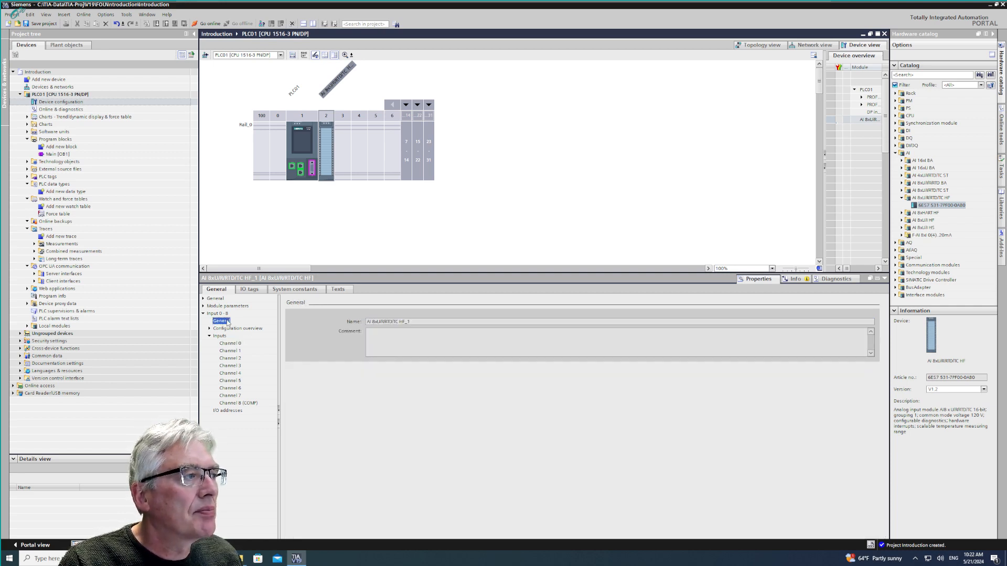
pyautogui.click(210, 329)
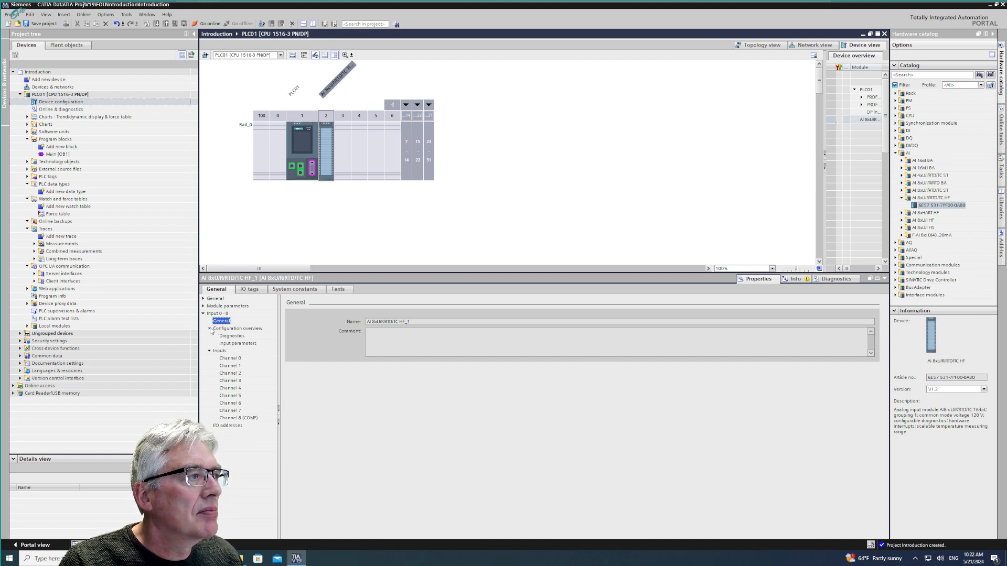
pyautogui.click(226, 337)
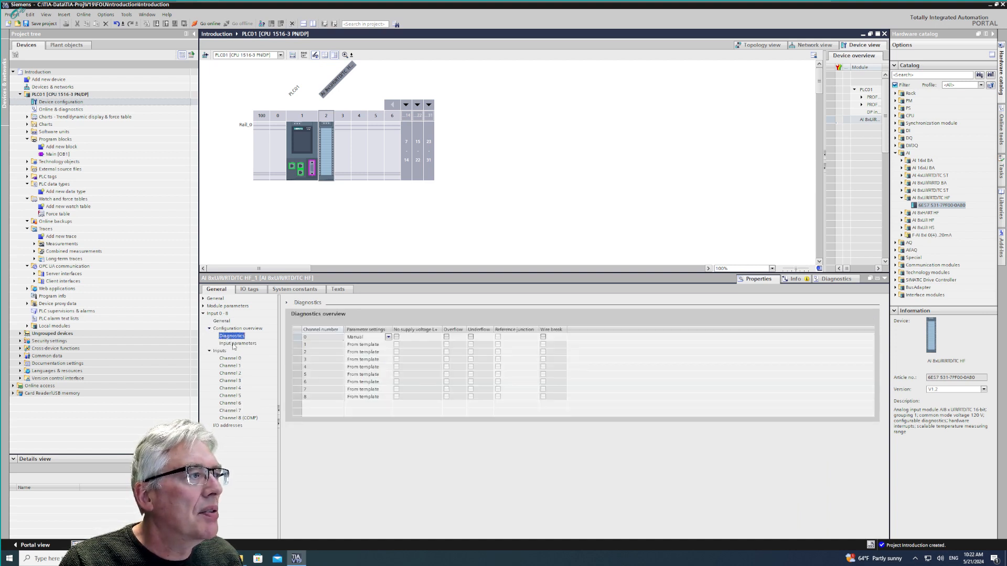
pyautogui.click(234, 344)
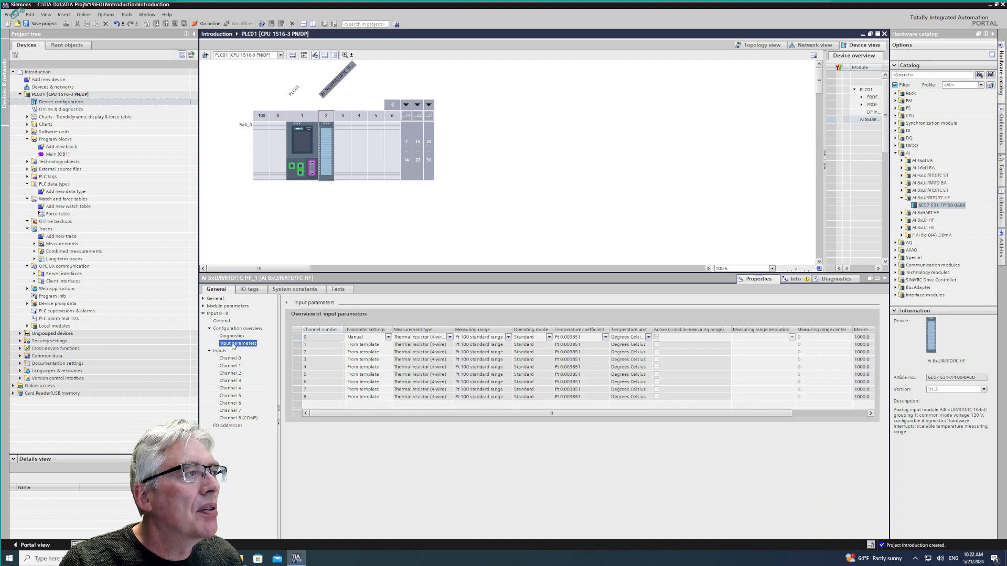
# - Show the channel template in the analog input module's module parameters
pyautogui.click(203, 307)
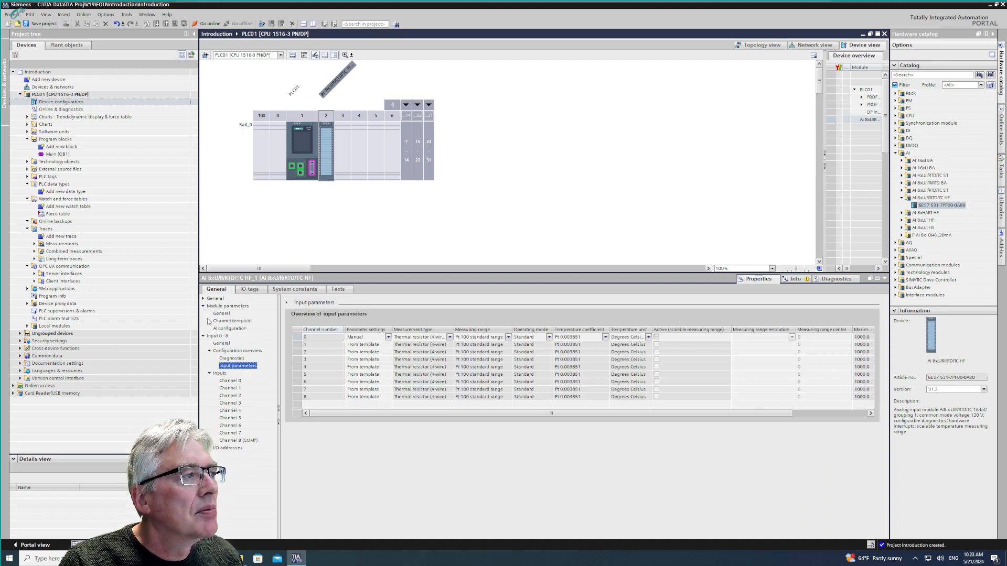
pyautogui.click(209, 321)
pyautogui.click(235, 322)
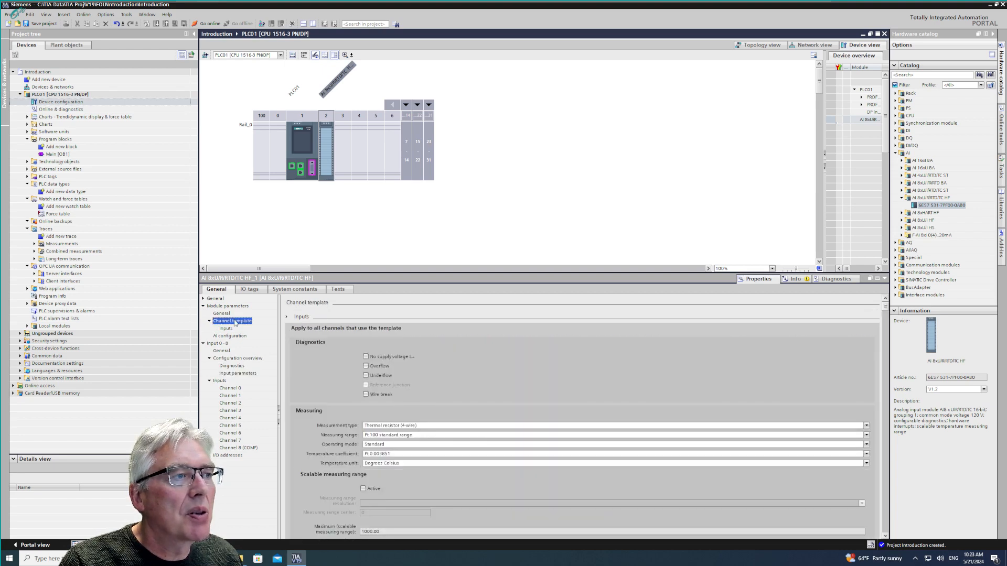